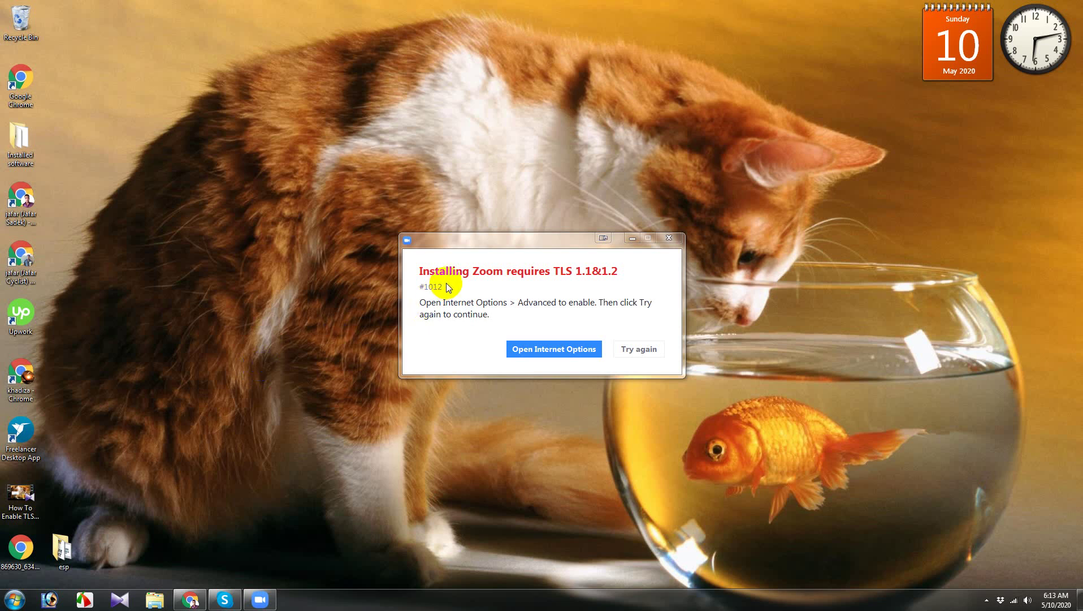
Launch Internet Properties on its Advanced tab from the Zoom TLS error message
left_click(407, 275)
Reopen Internet Properties and restore the advanced settings to defaults, leaving TLS 1.1 unticked
left_click(539, 349)
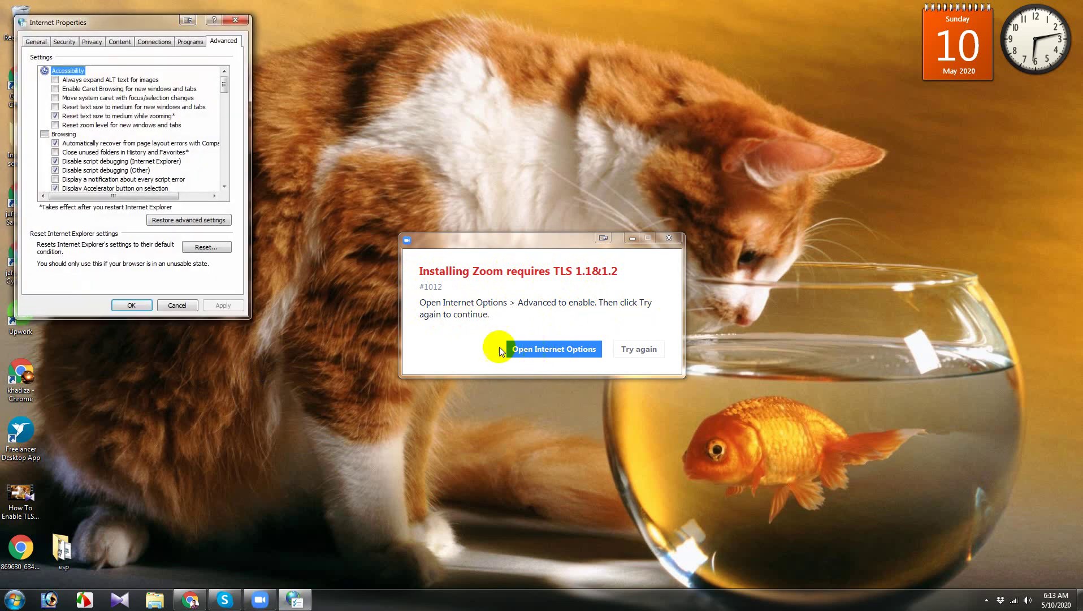
left_click_drag(148, 22, 269, 135)
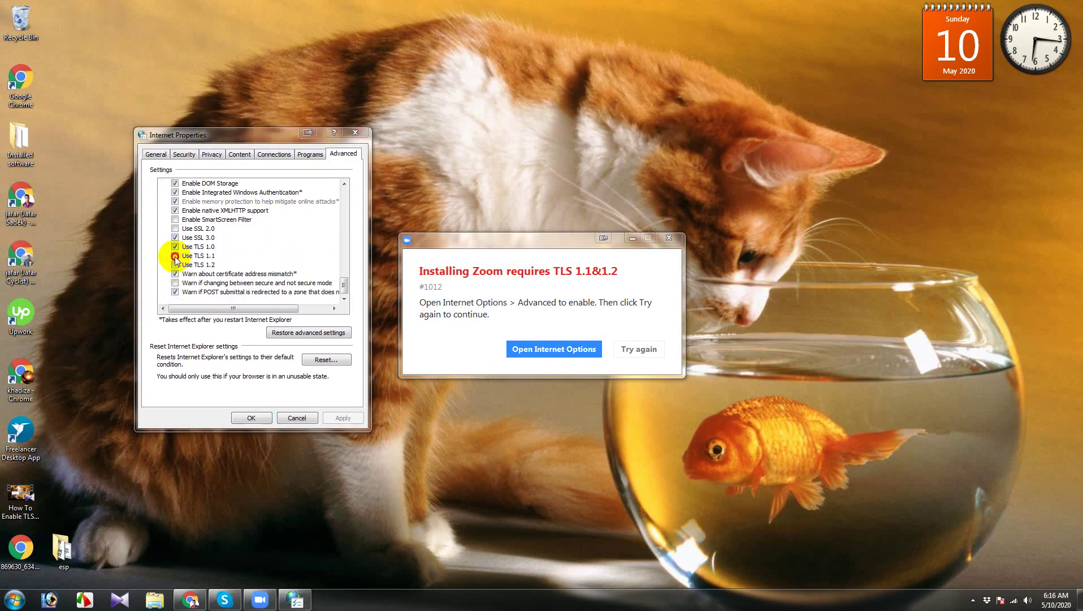
left_click(175, 256)
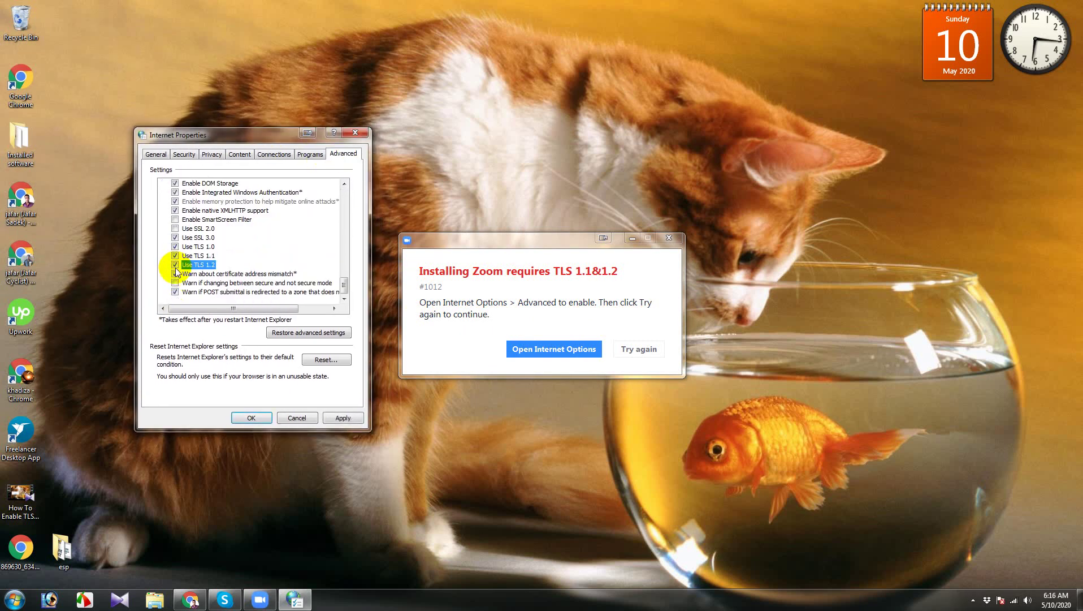
left_click(175, 256)
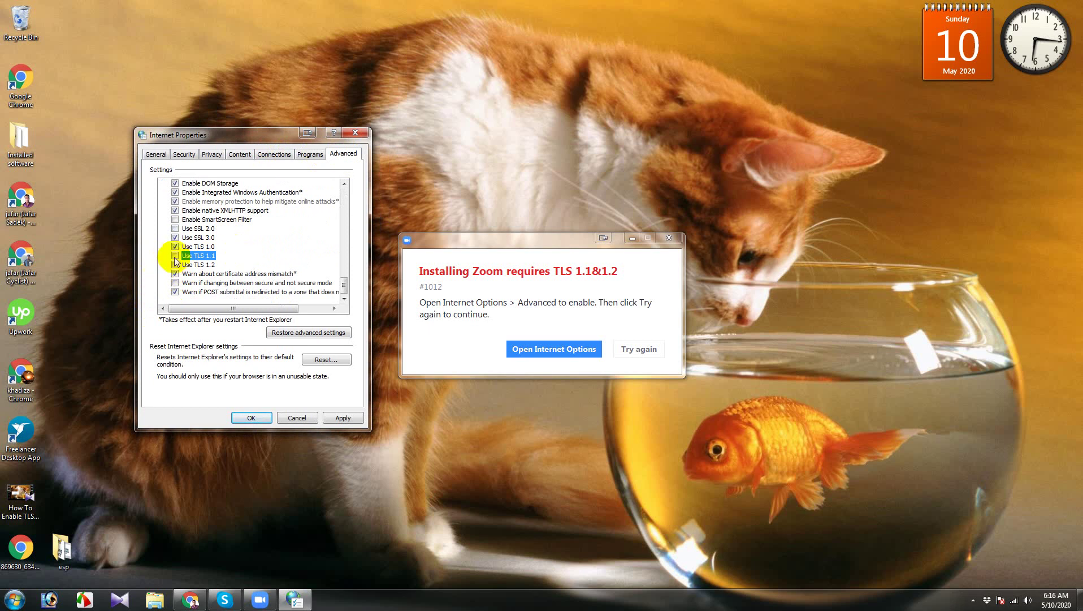
left_click(296, 339)
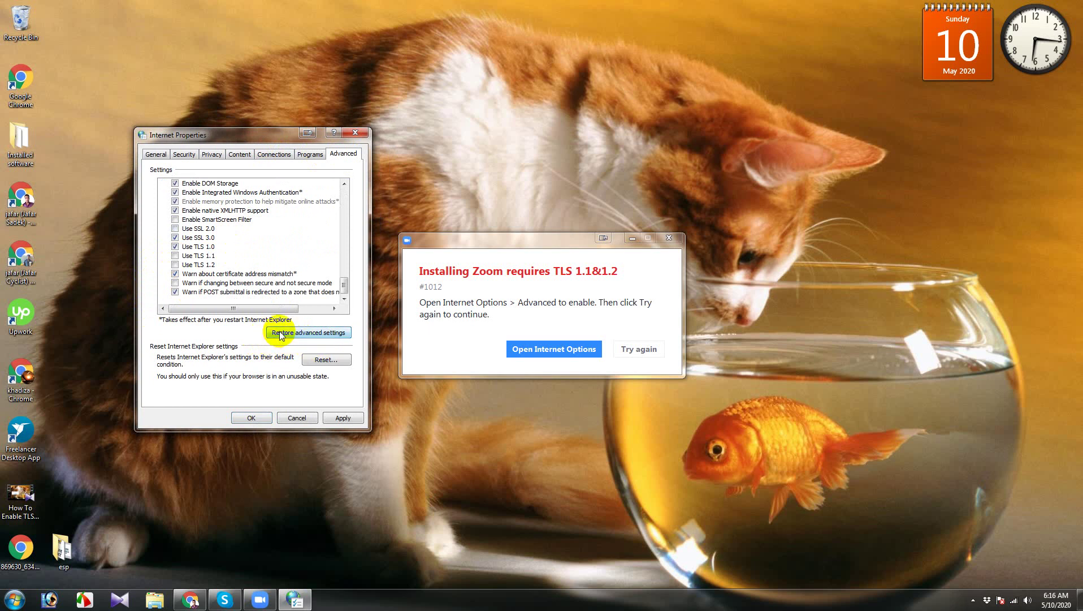
Reset Internet Explorer settings with Delete personal settings ticked, then close Internet Properties
left_click(322, 360)
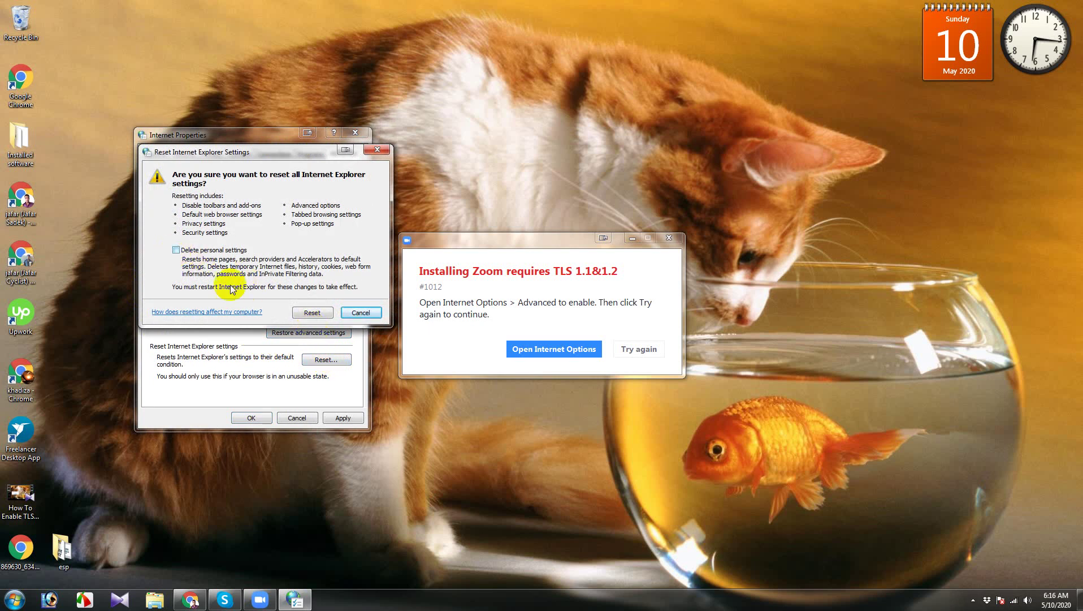
left_click(361, 312)
left_click(326, 360)
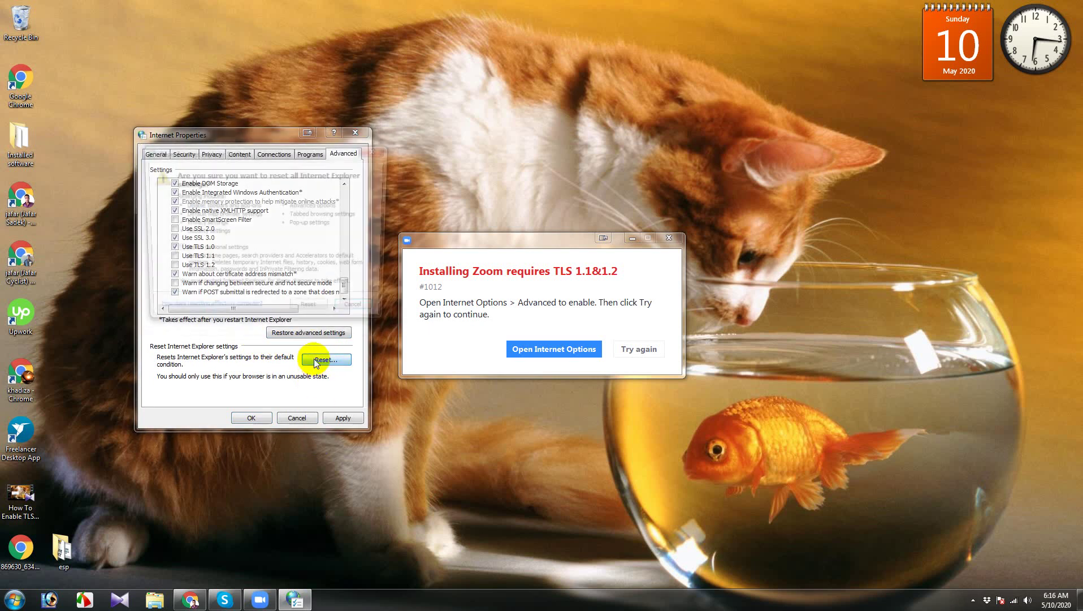
left_click(175, 250)
left_click(312, 312)
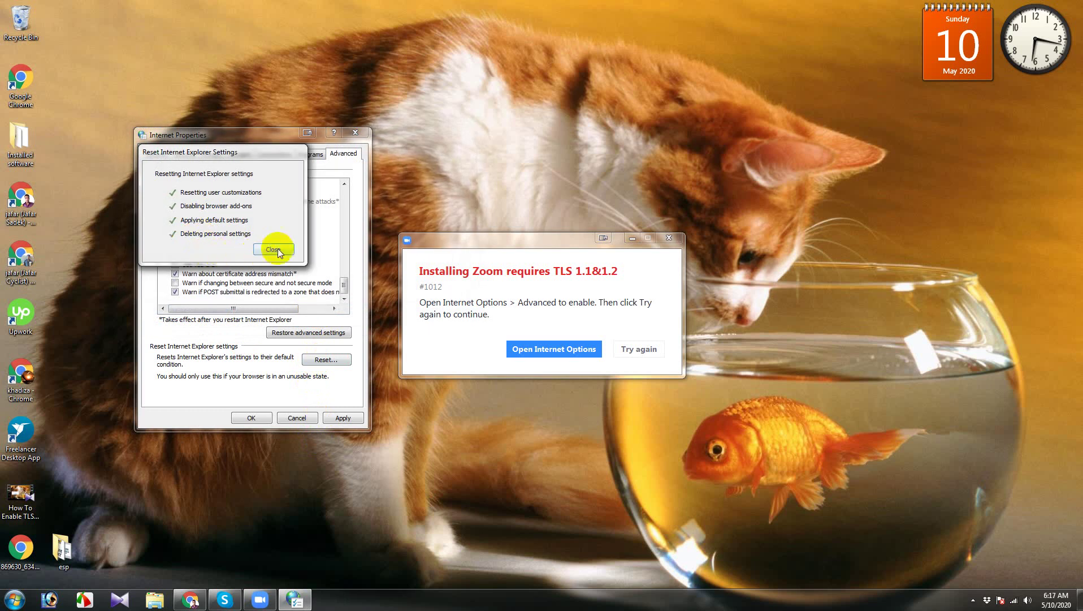
left_click(258, 251)
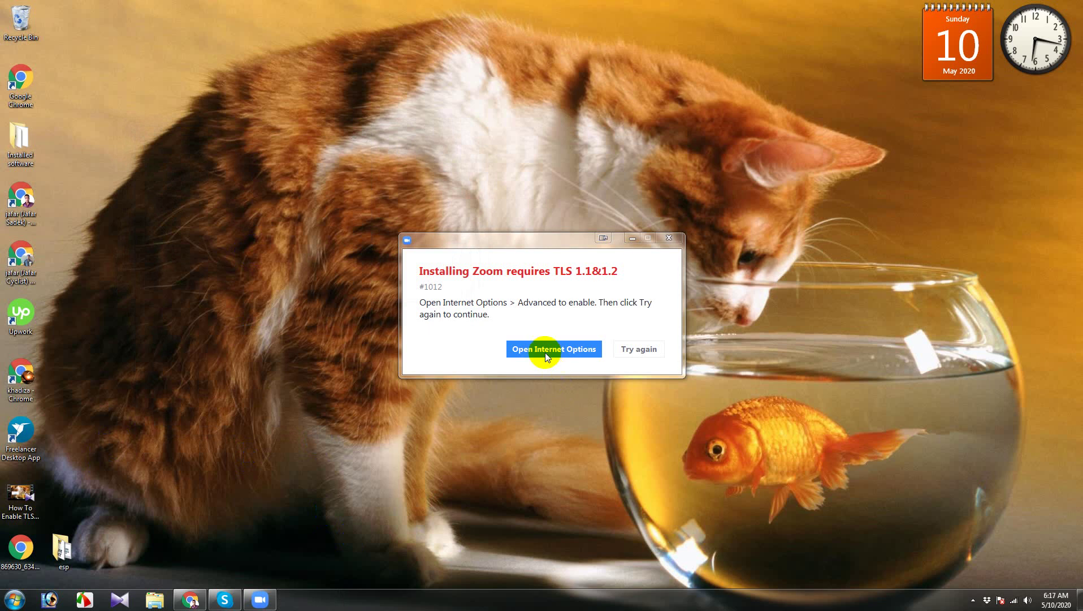
Reopen Internet Properties from the Zoom error with the TLS 1.1 and 1.2 options showing, still unticked
left_click(545, 349)
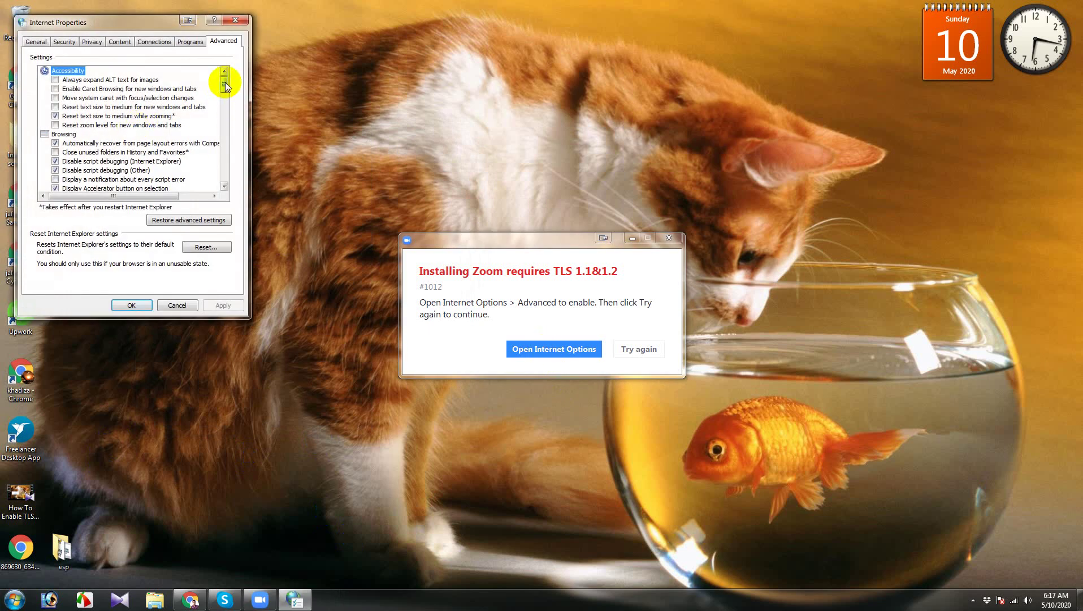
left_click_drag(225, 82, 223, 180)
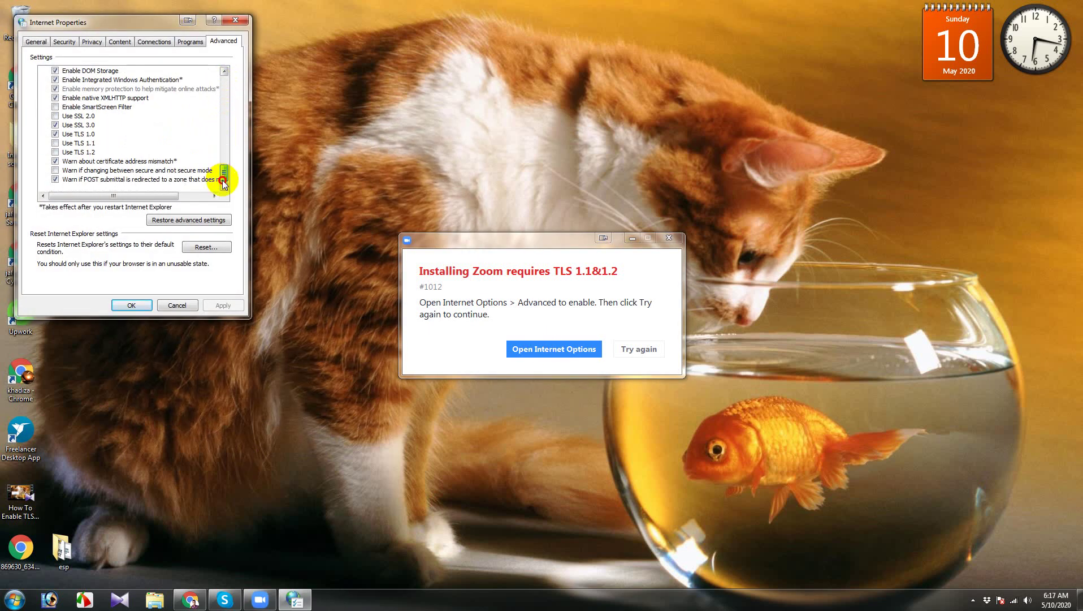
left_click(62, 144)
left_click(62, 143)
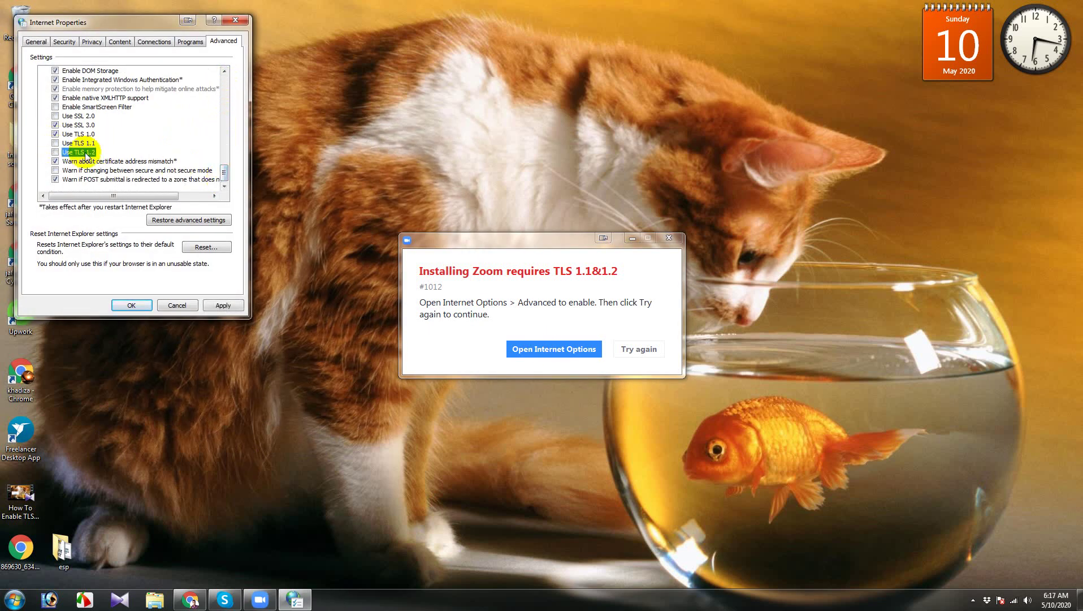
left_click_drag(160, 23, 276, 114)
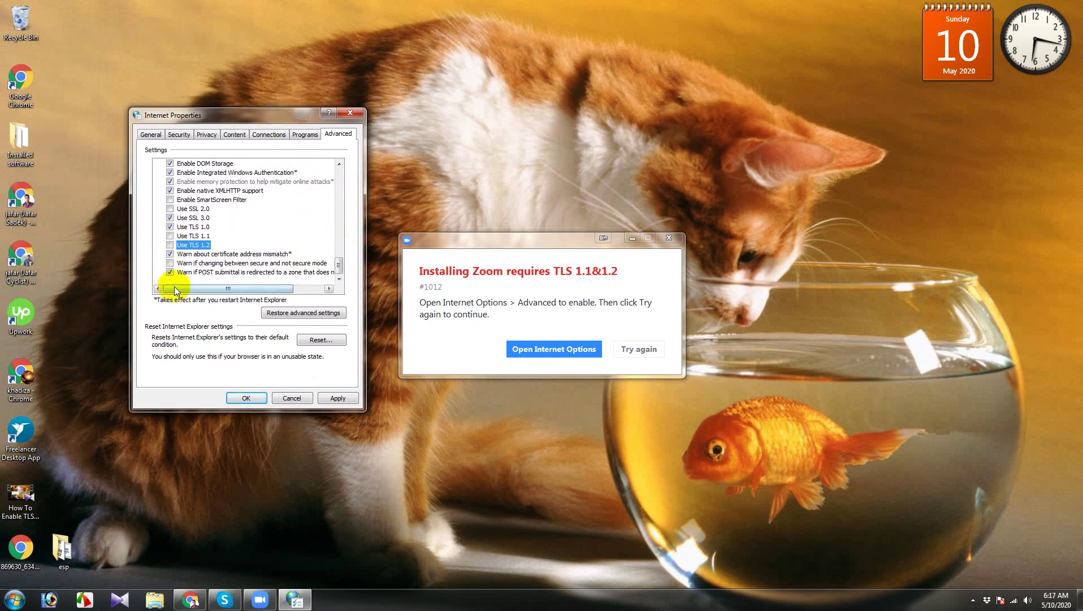
Run gpedit.msc from the Start menu's Run box to open the Local Group Policy Editor
left_click(14, 600)
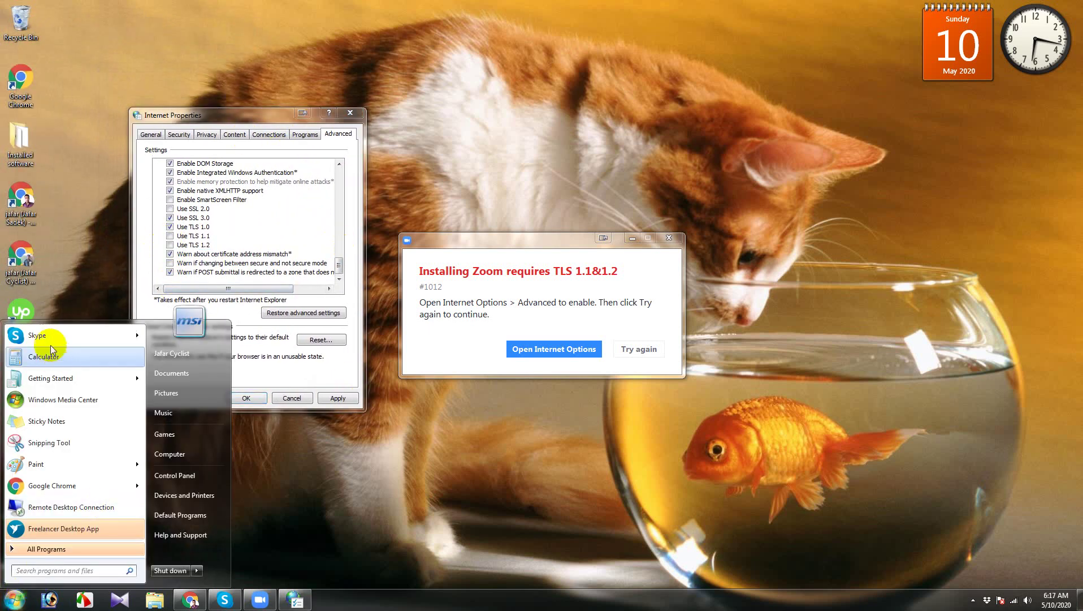
type("run")
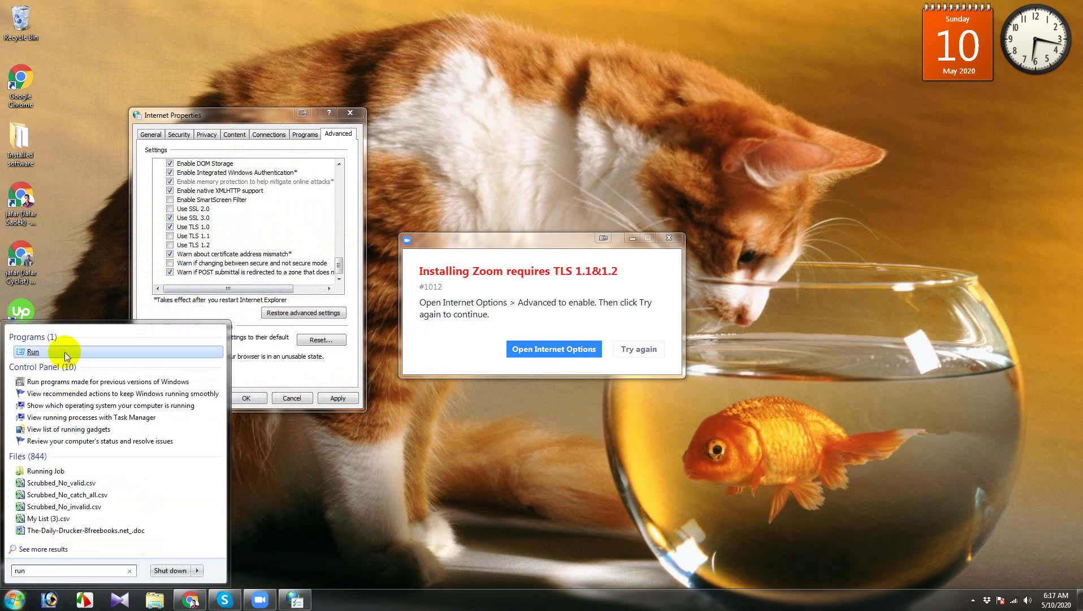
left_click(65, 354)
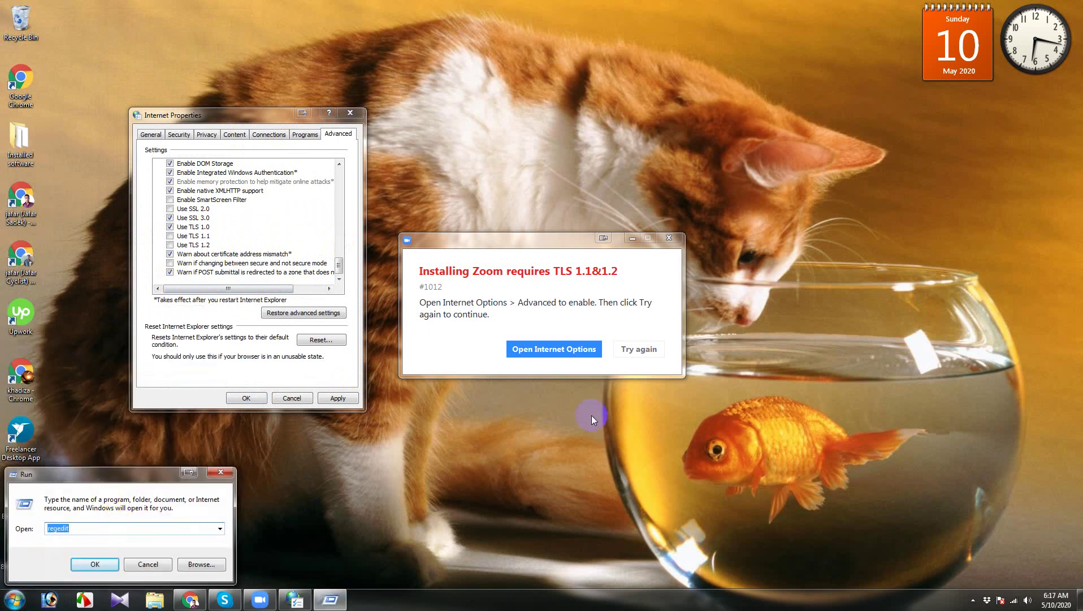
type("regedit")
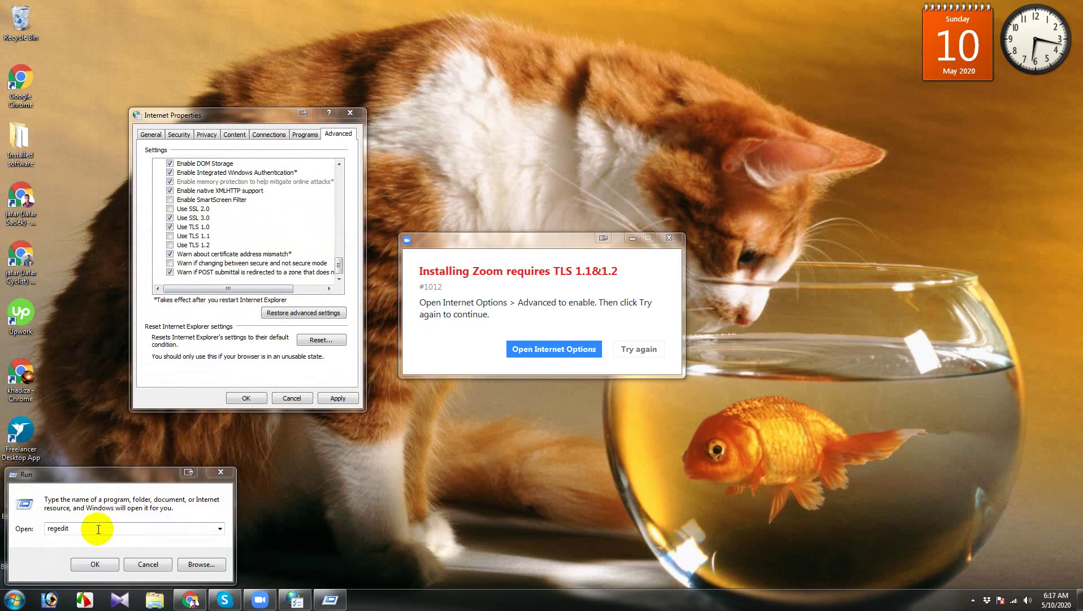
left_click(98, 529)
key("BackSpace")
key("BackSpace")
key("BackSpace")
key("BackSpace")
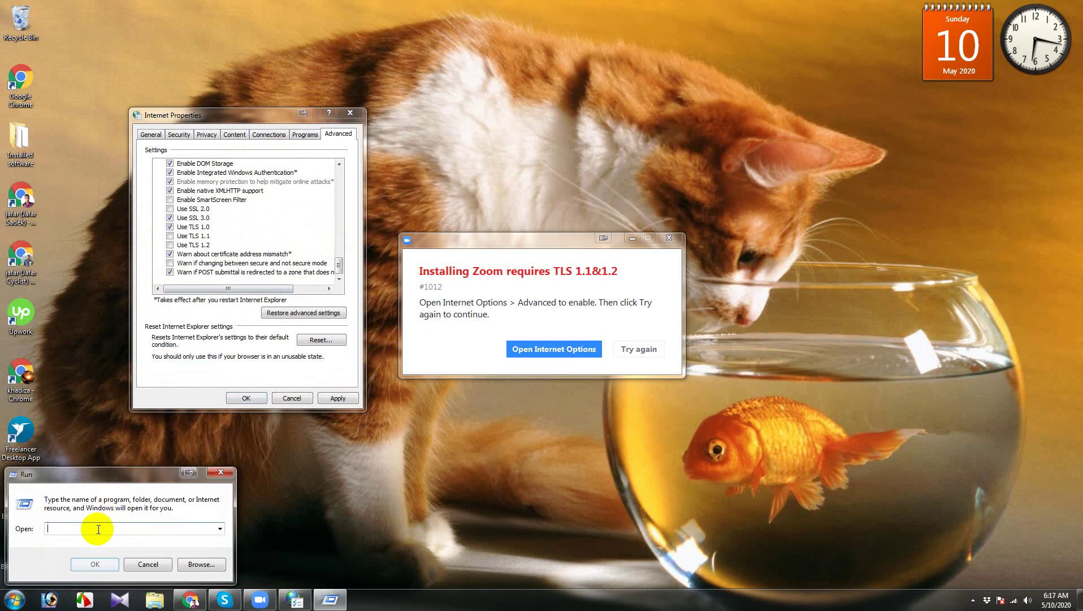
type("gp")
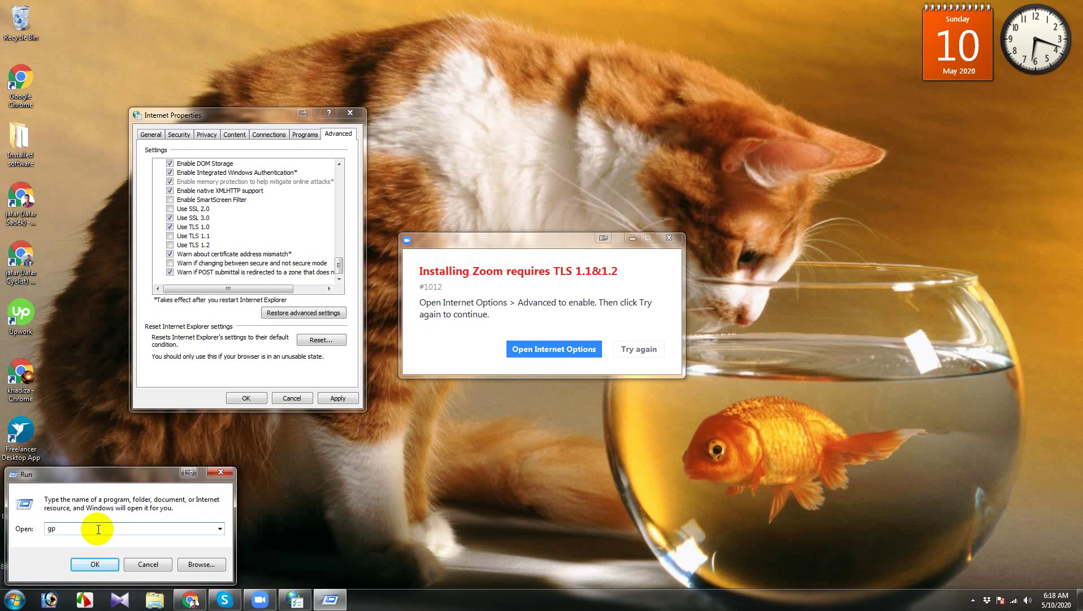
type("edit")
type(".ms")
type("c")
key("Return")
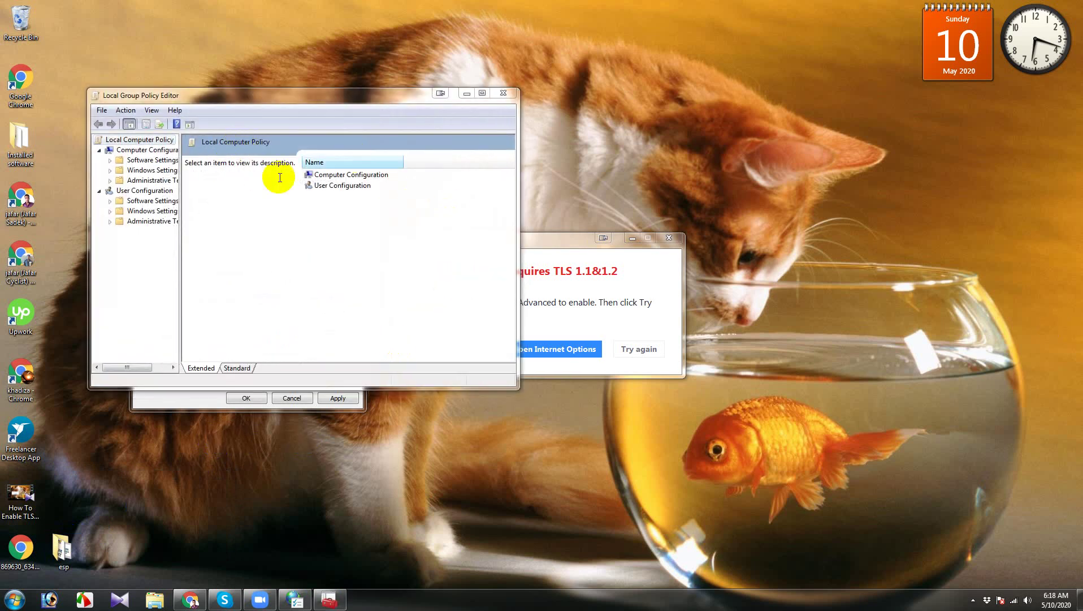
Expand Administrative Templates > Windows Components > Internet Explorer > Internet Control Panel and select Advanced Page
left_click_drag(181, 281, 208, 281)
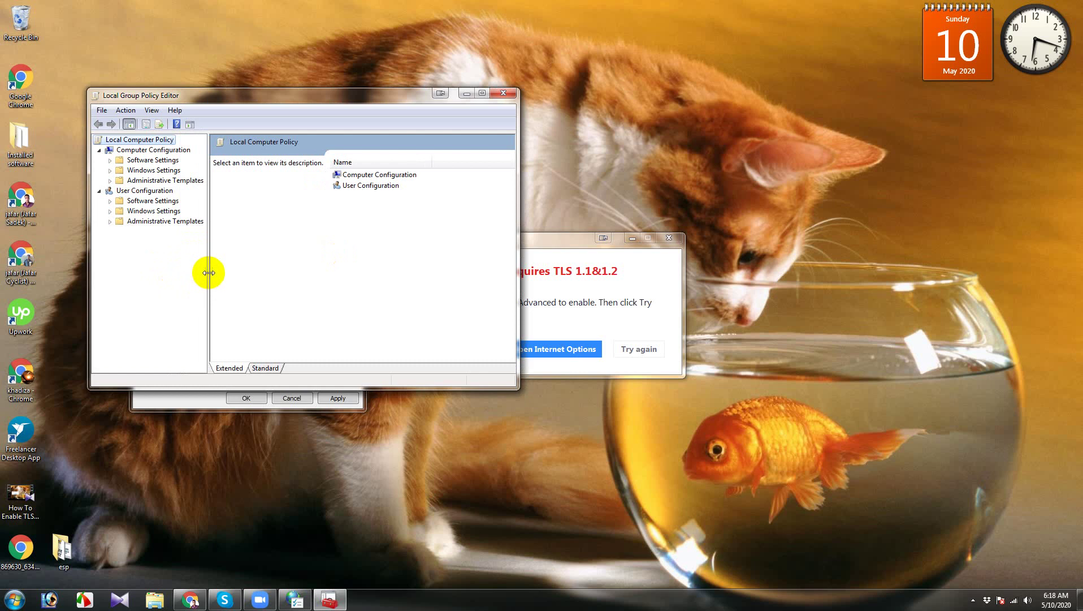
left_click_drag(225, 99, 306, 151)
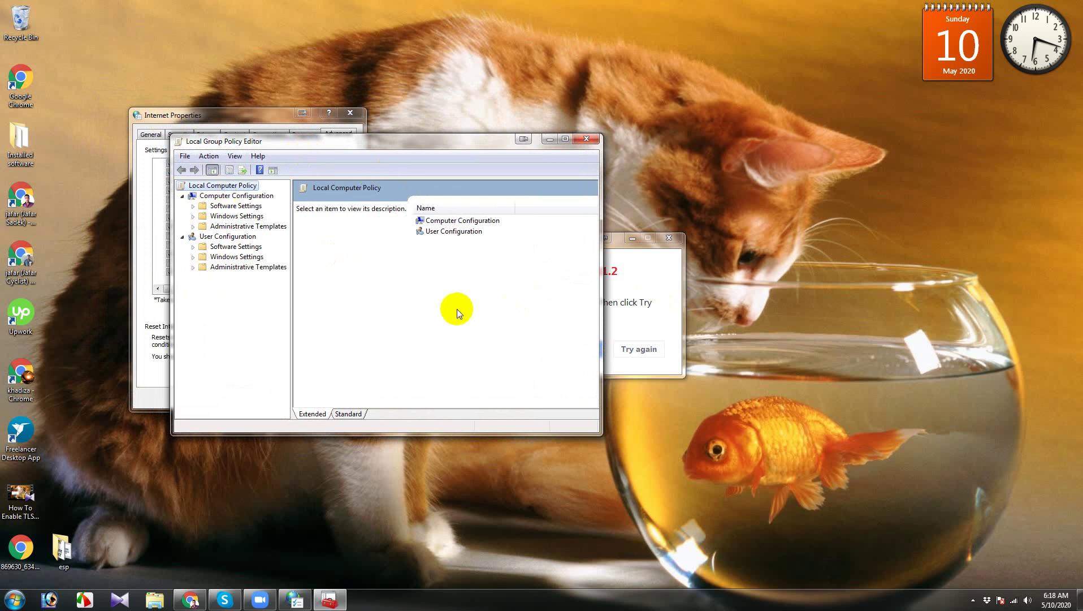
left_click(193, 226)
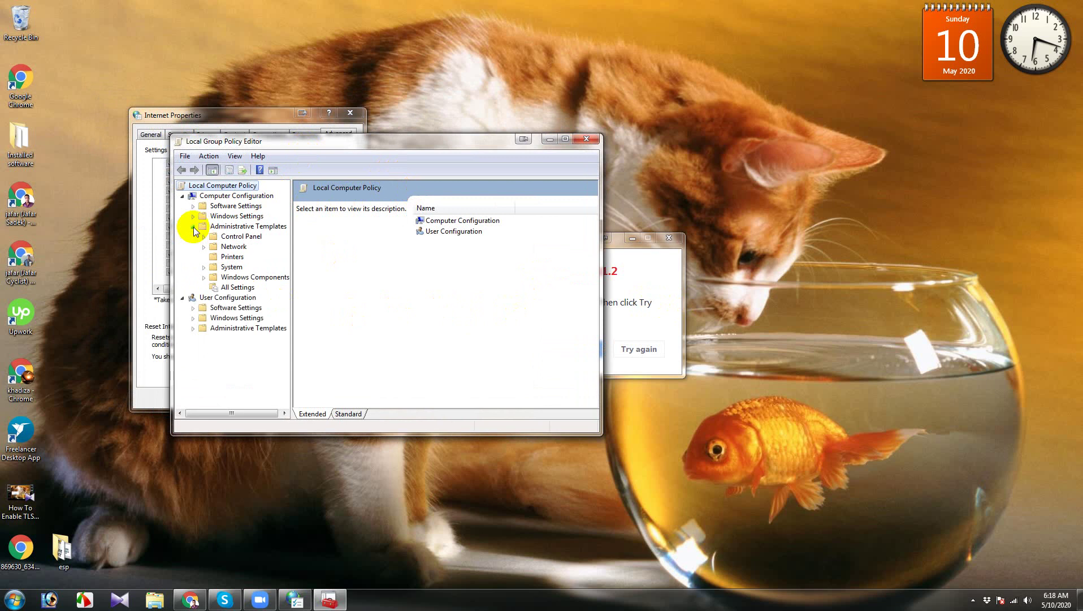
left_click(203, 276)
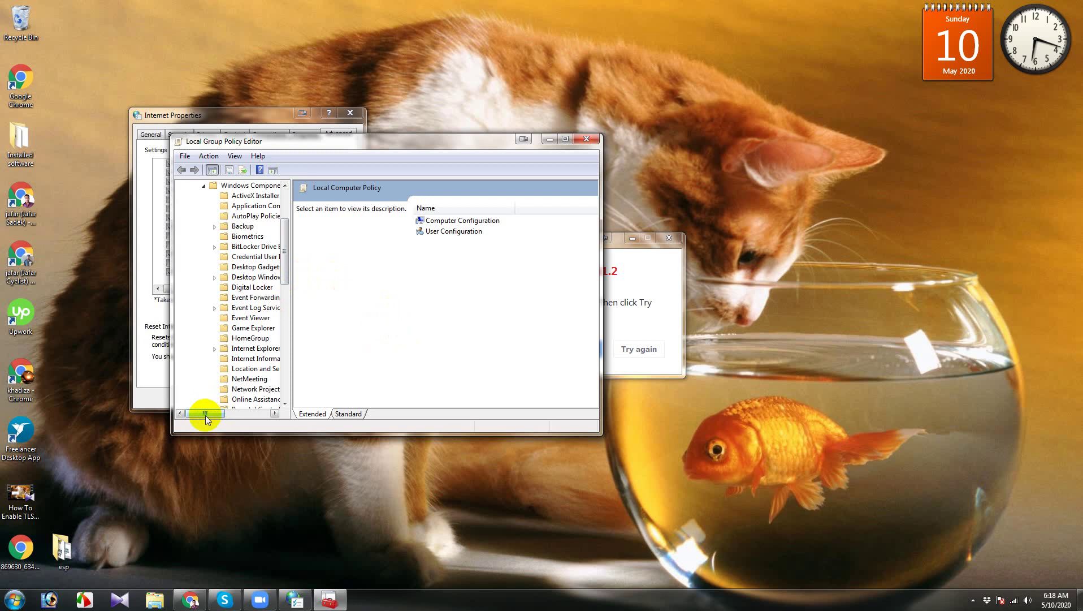
left_click_drag(207, 414, 238, 413)
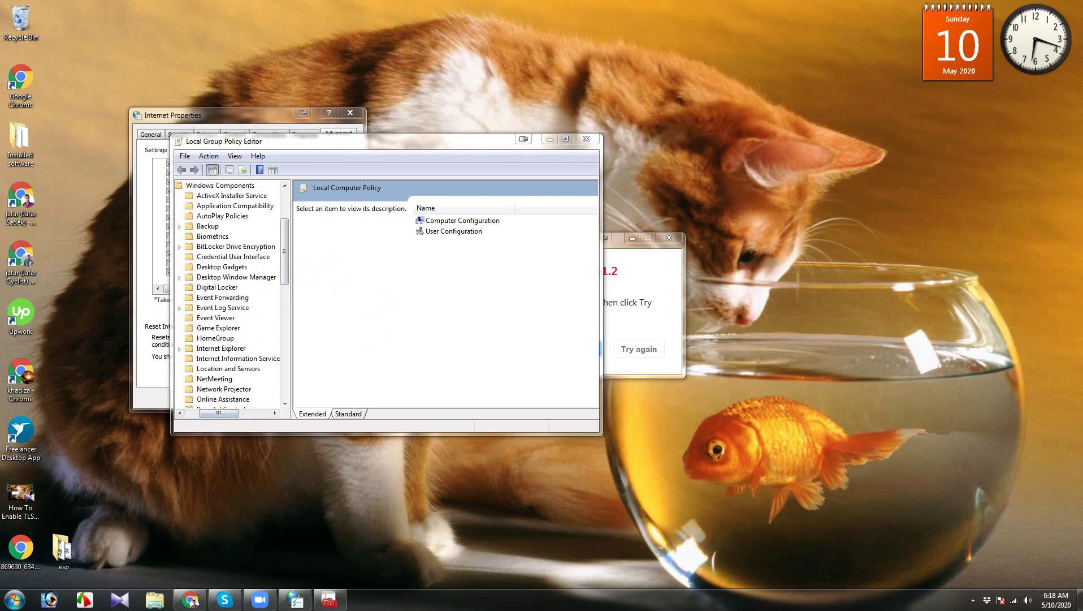
left_click_drag(285, 271, 285, 290)
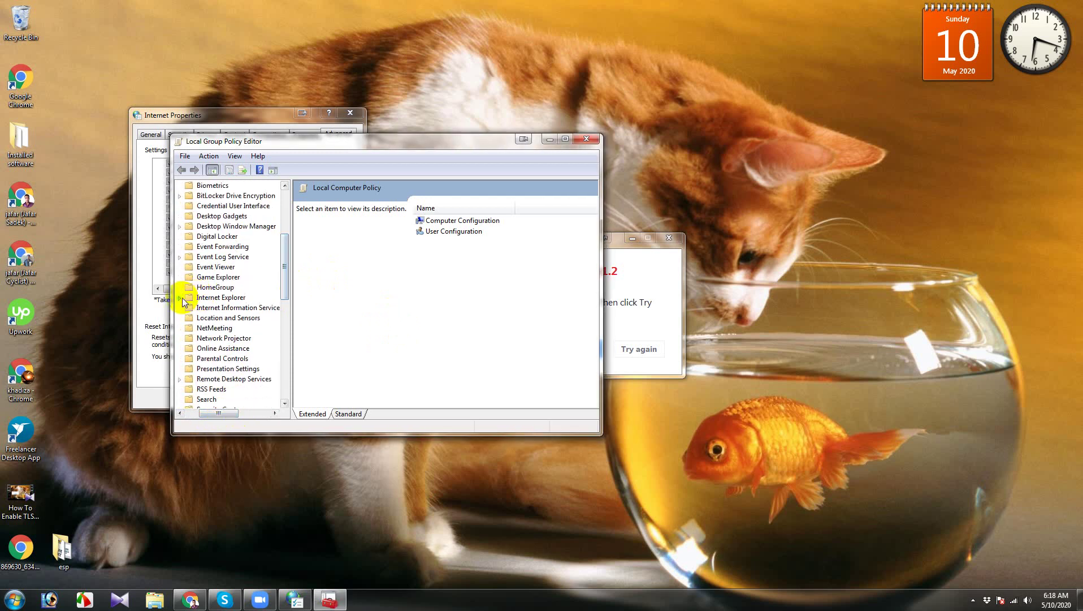
left_click(180, 298)
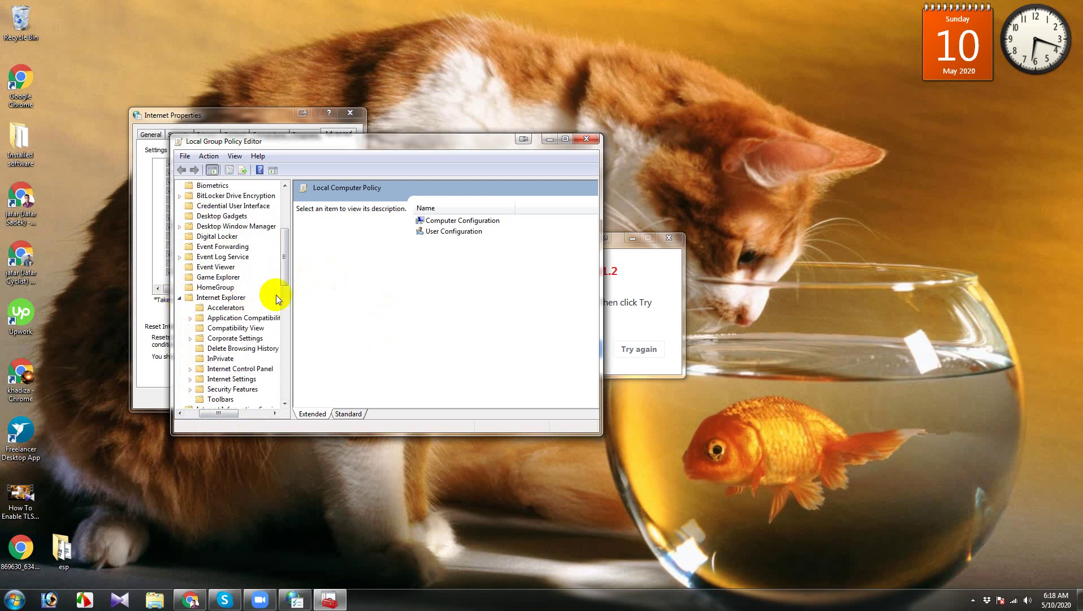
left_click_drag(287, 277, 287, 283)
scroll(286, 283, "down", 1)
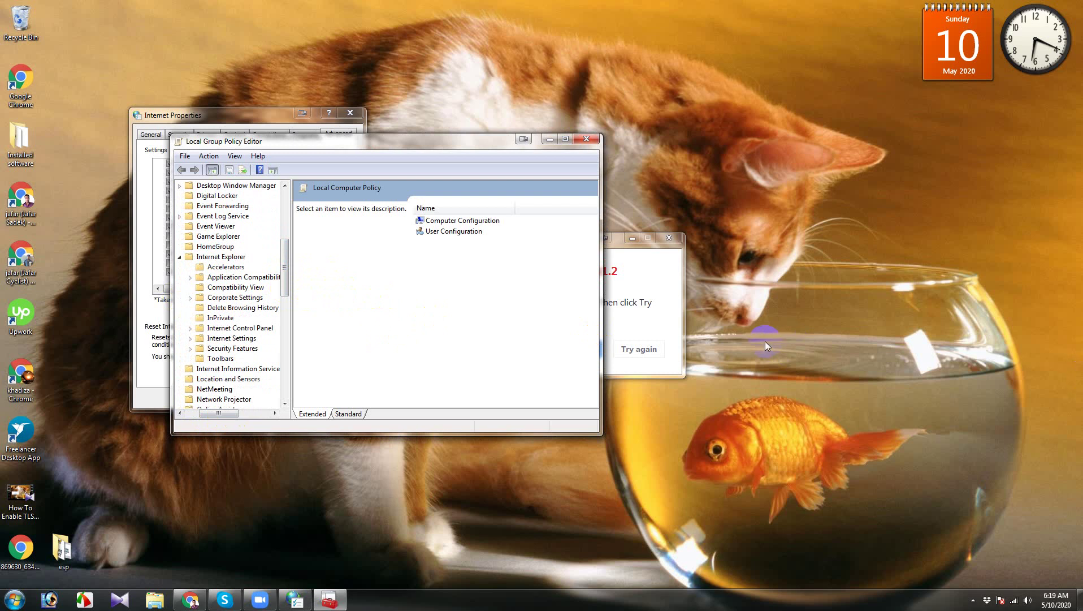
left_click(190, 328)
left_click_drag(286, 285, 288, 295)
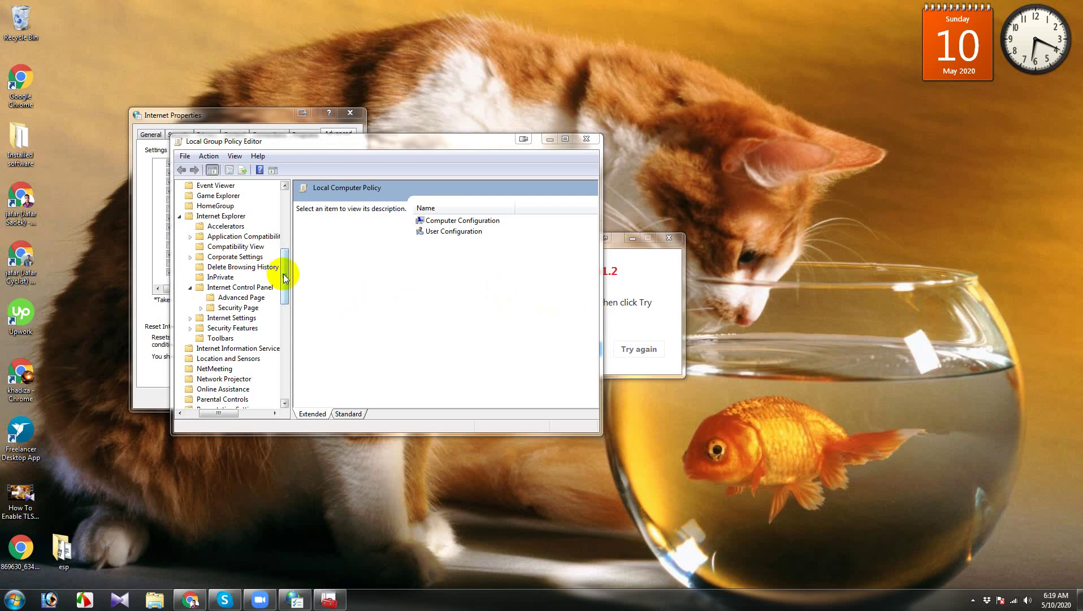
left_click_drag(282, 276, 284, 282)
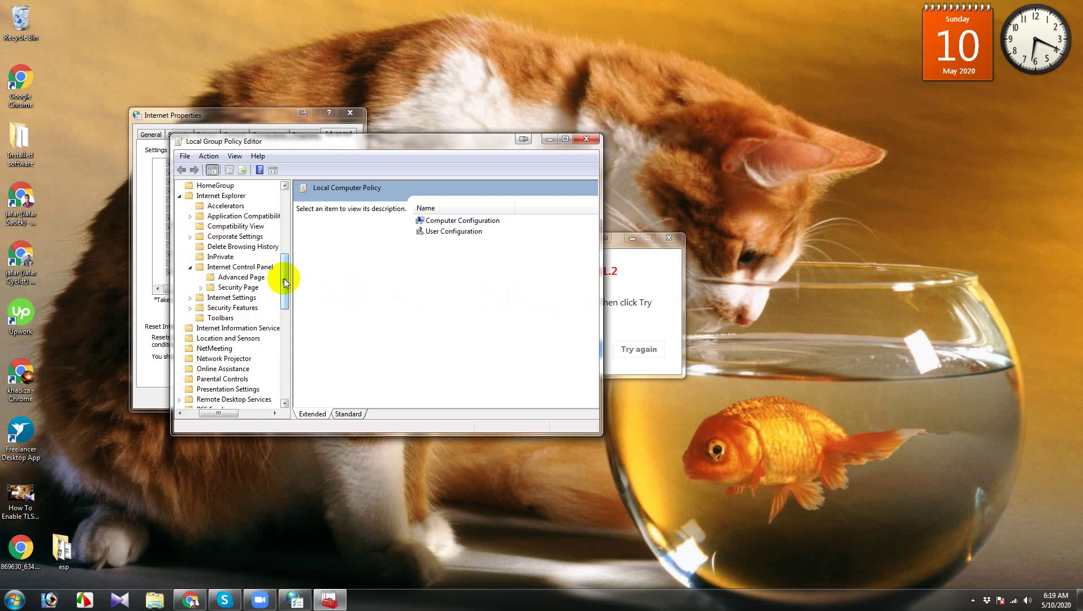
left_click(212, 278)
left_click_drag(593, 288, 592, 328)
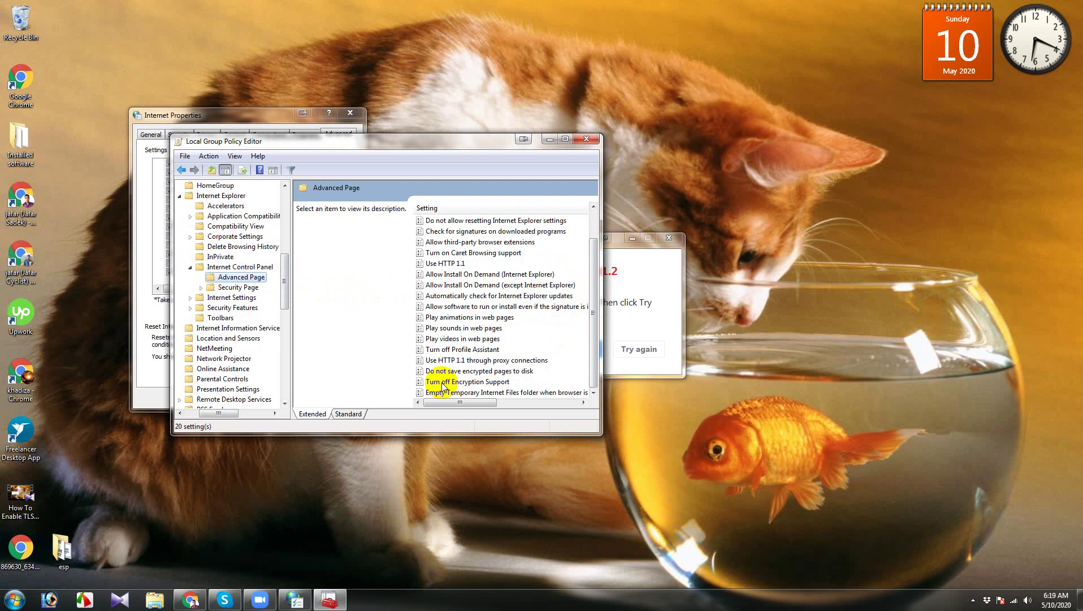
Apply and OK the Turn off Encryption Support policy, then close Group Policy Editor
double_click(490, 385)
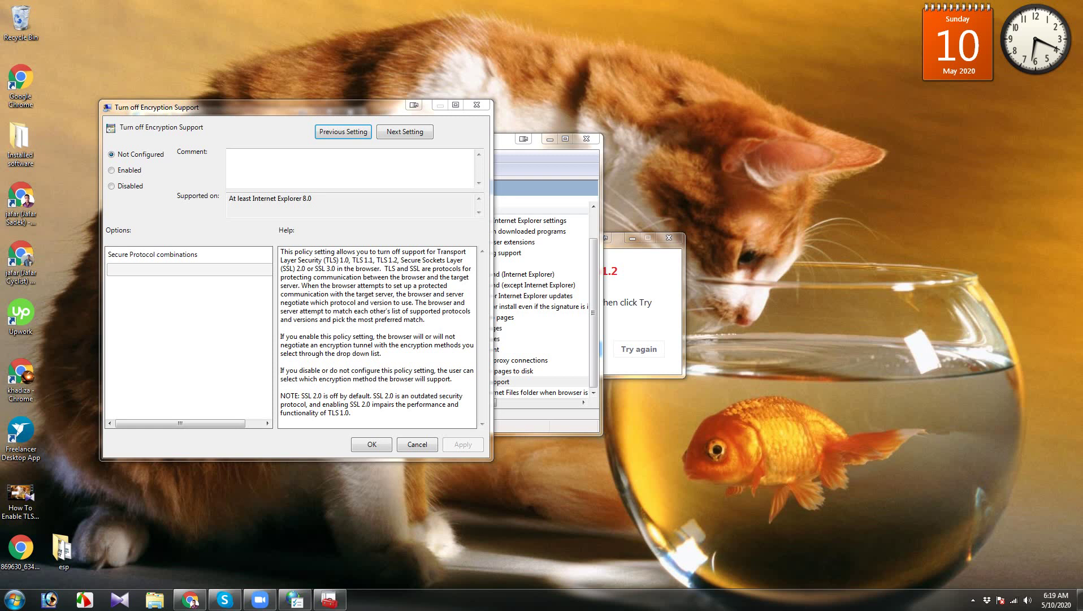
left_click(120, 170)
left_click(126, 192)
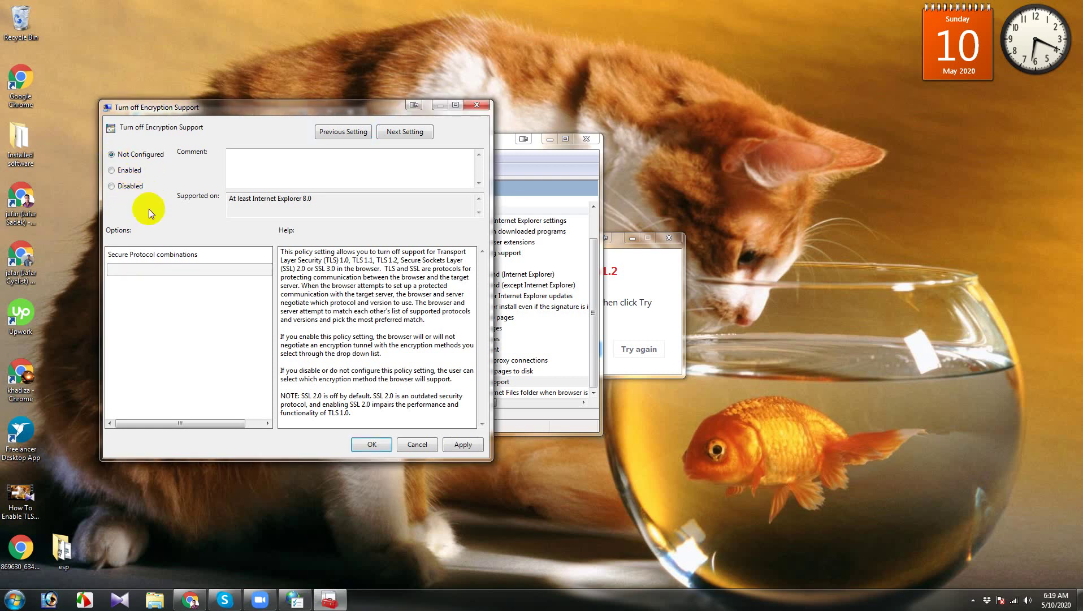
left_click(450, 445)
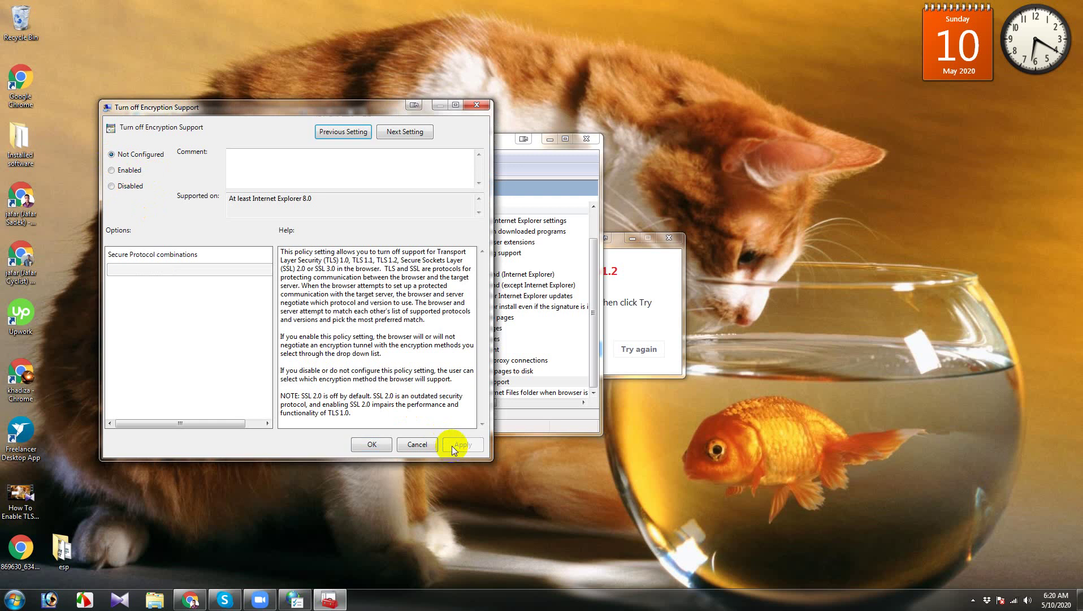
left_click(373, 444)
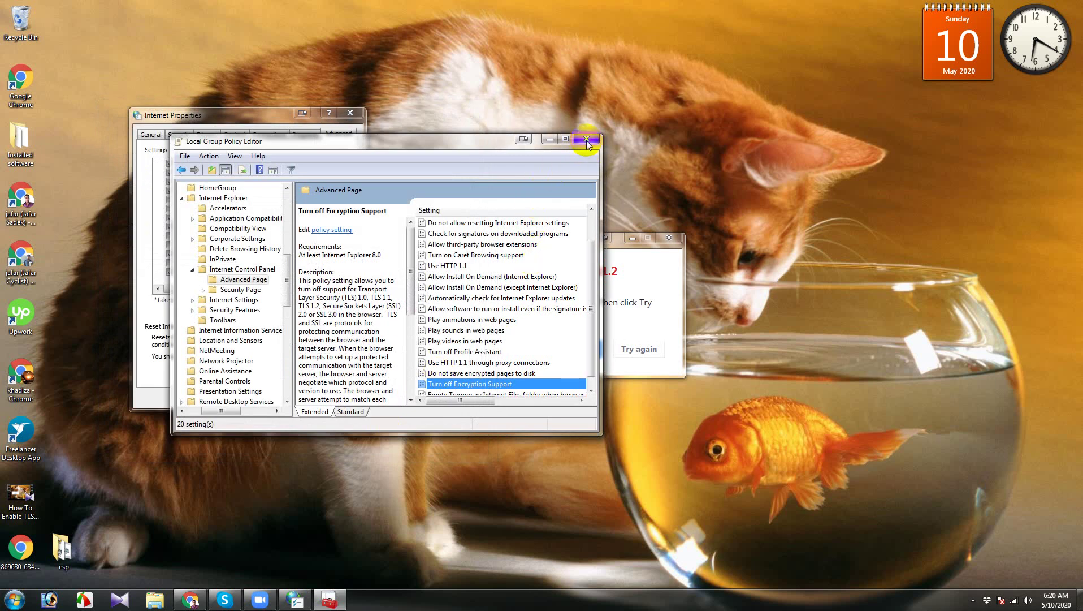
left_click(586, 139)
Tick Use TLS 1.1 and Use TLS 1.2 and save Internet Properties
left_click(170, 236)
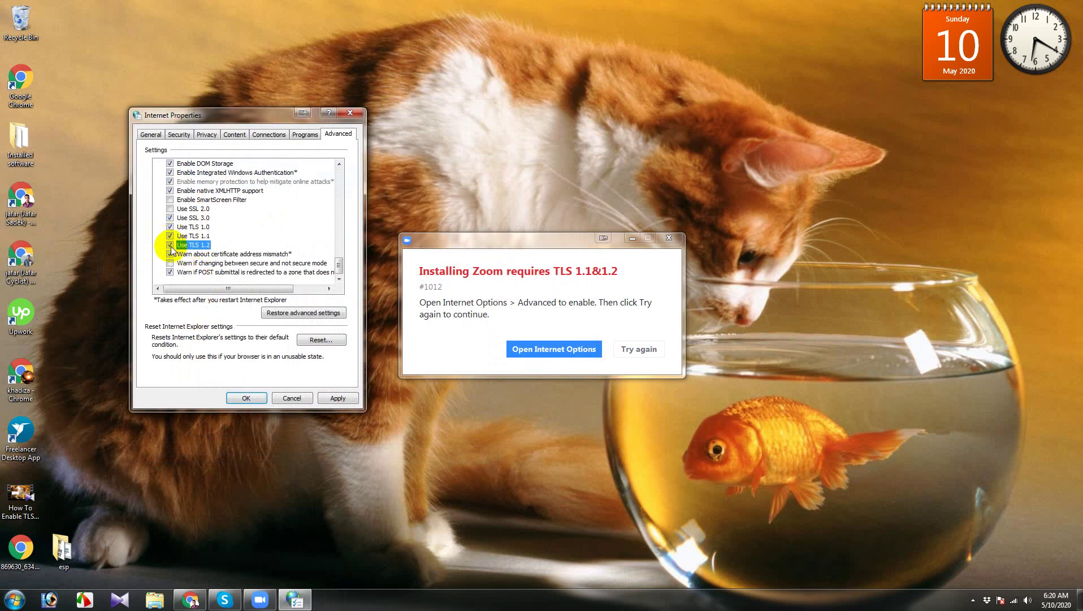
left_click(337, 397)
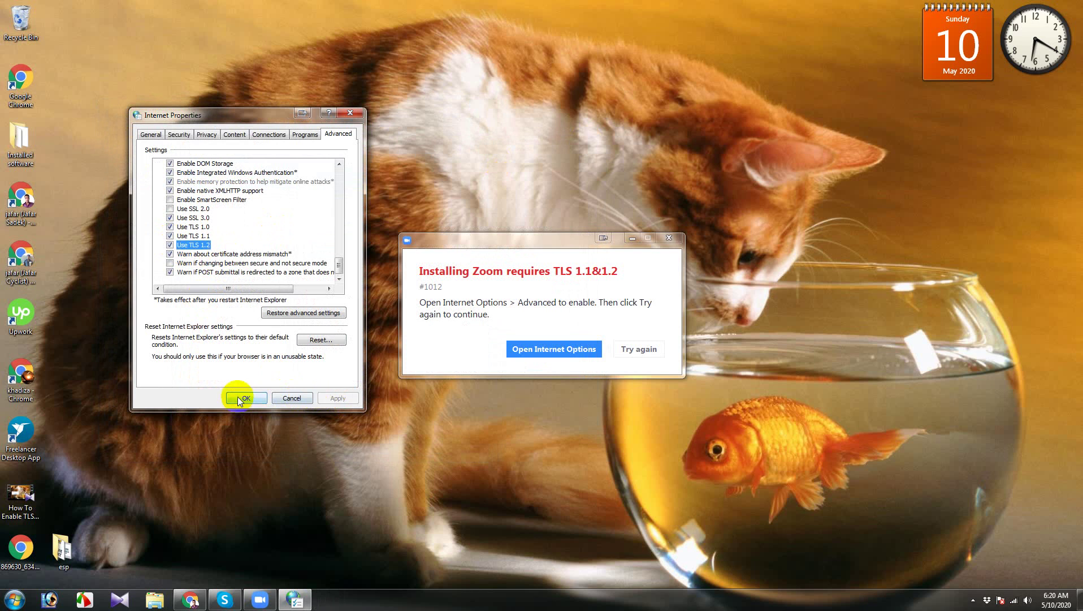
left_click(244, 397)
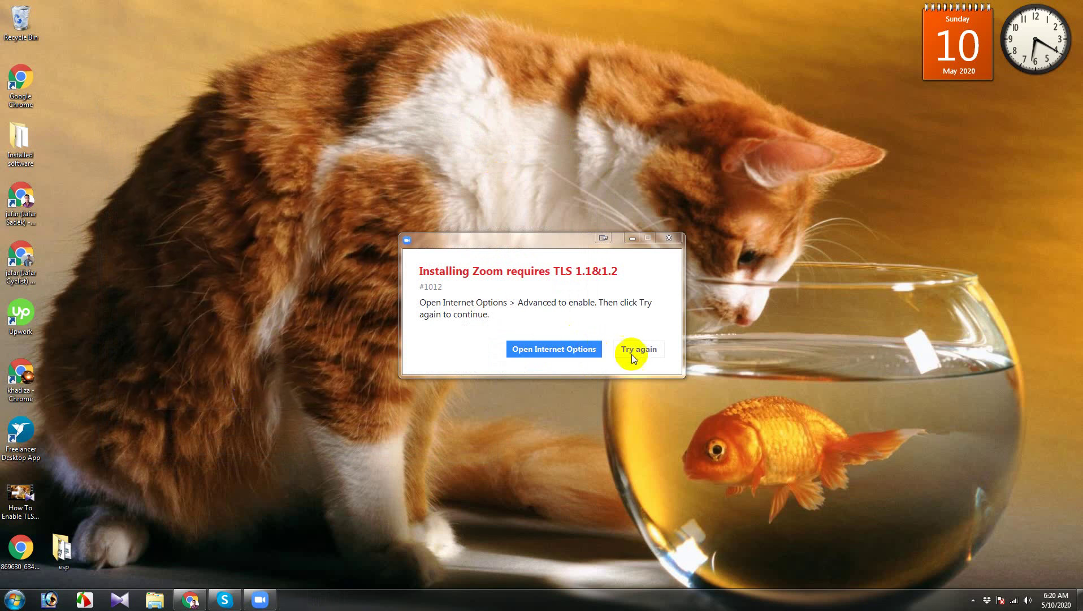
Retry the Zoom installation from the TLS error dialog so the client download starts
left_click(630, 353)
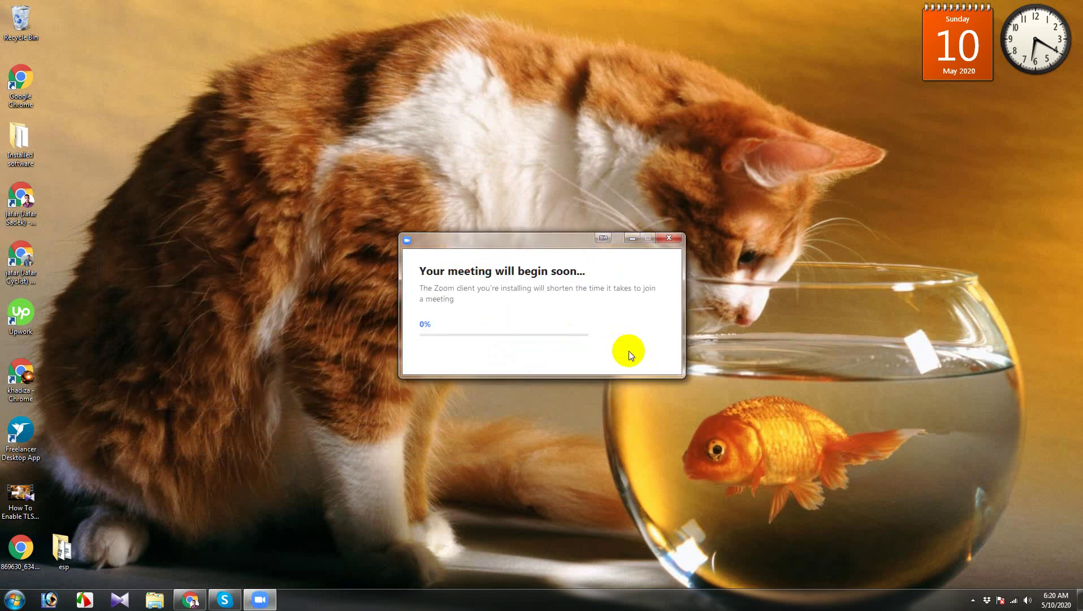